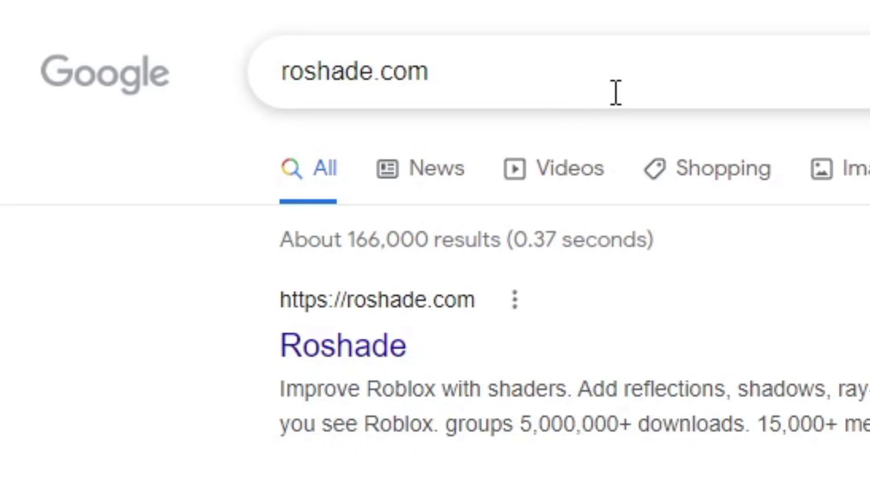
# - Search Google for 'roshade' and open the official Roshade homepage from the results
pyautogui.click(443, 64)
pyautogui.press('BackSpace')
pyautogui.press('BackSpace')
pyautogui.press('BackSpace')
pyautogui.press('BackSpace')
pyautogui.press('Return')
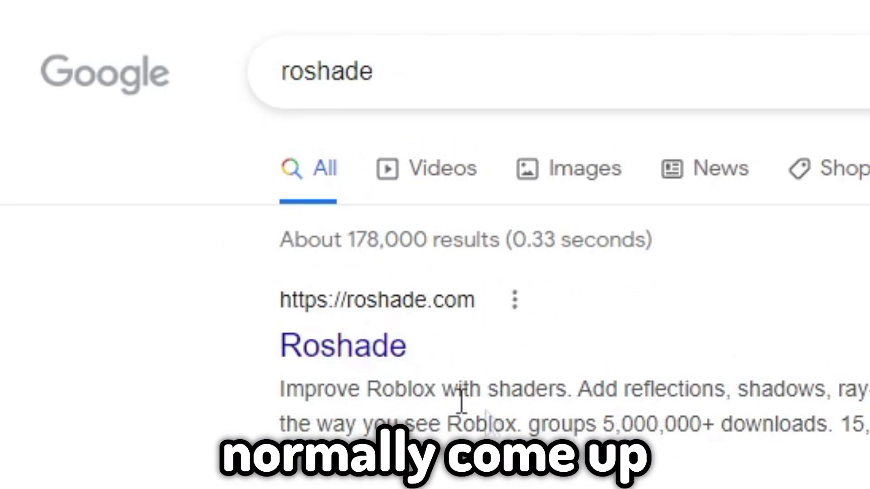
pyautogui.click(362, 351)
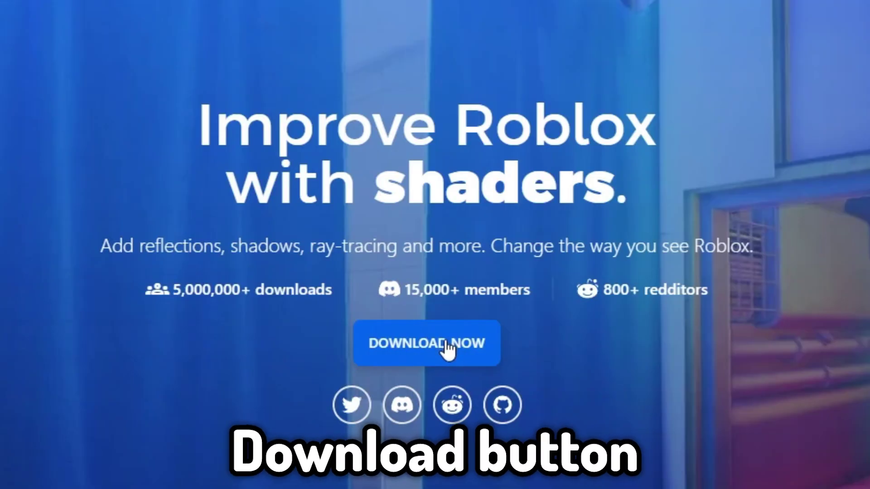
# - Start the free Lite download, declining the Pro trial and accepting the license agreement
pyautogui.click(446, 344)
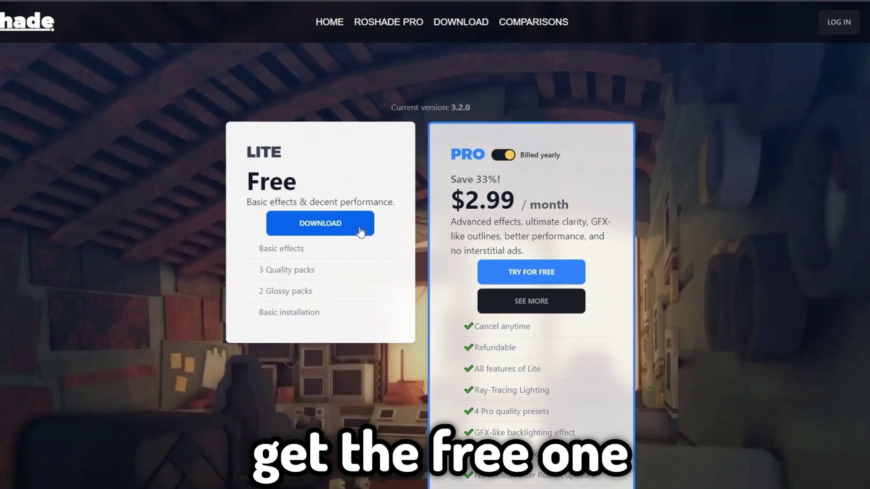
pyautogui.click(361, 232)
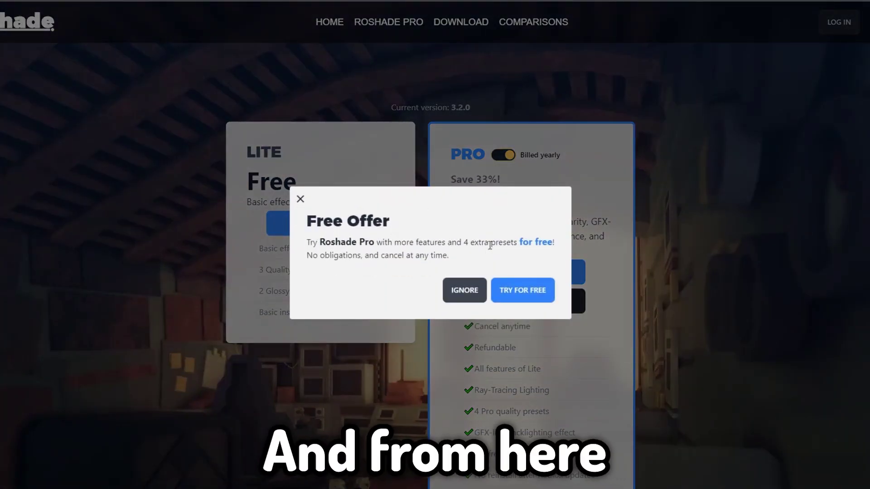
pyautogui.click(463, 290)
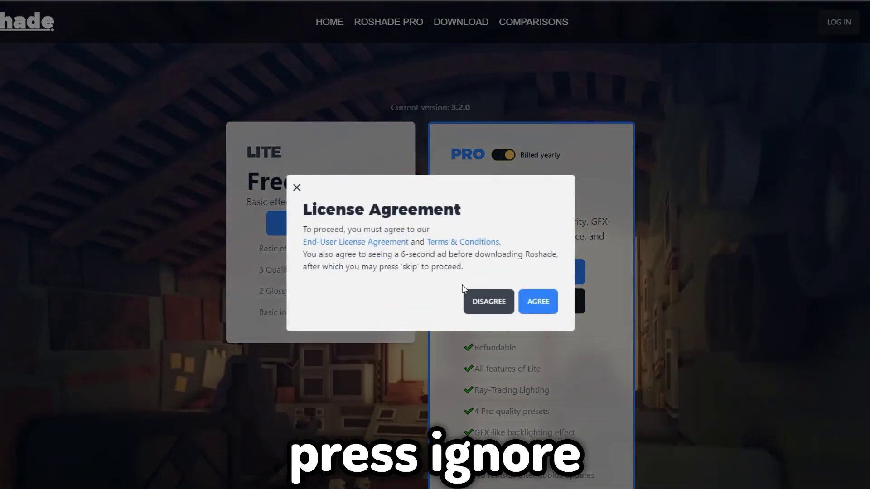
pyautogui.click(545, 304)
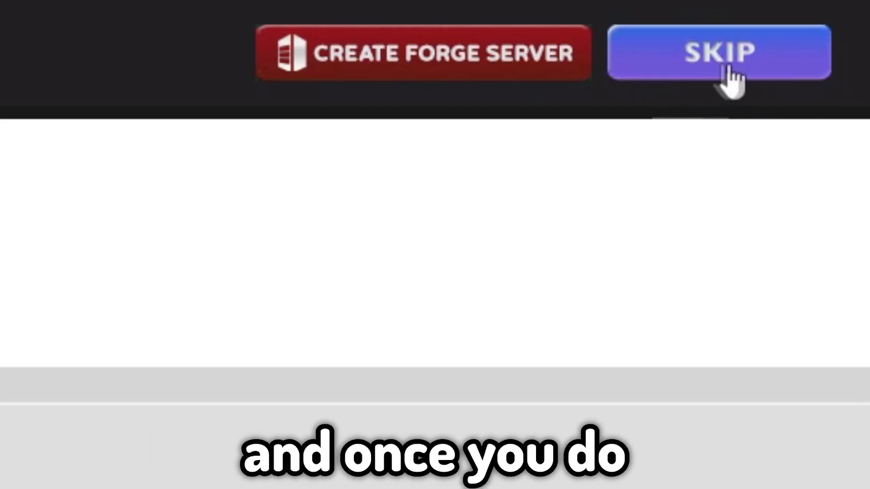
pyautogui.click(751, 64)
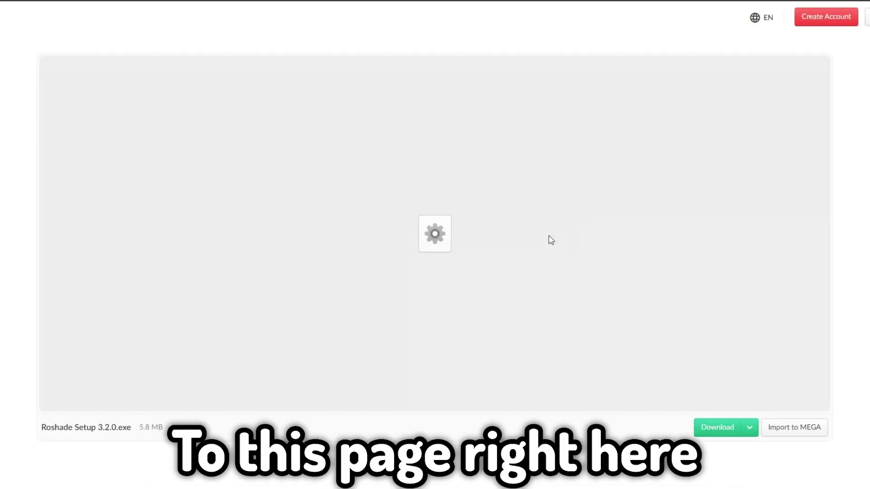
# - Download Roshade Setup 3.2.0.exe (5.8 MB) from the MEGA file page
pyautogui.moveTo(39, 428); pyautogui.dragTo(188, 430)
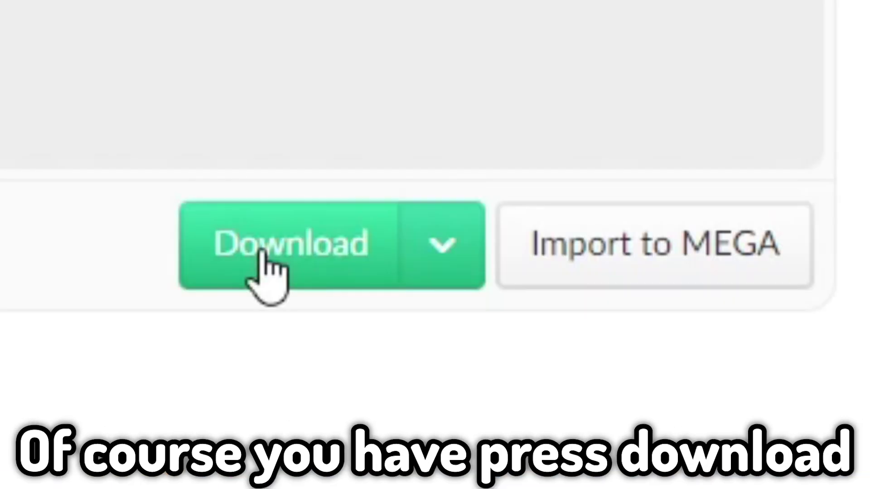
pyautogui.click(263, 252)
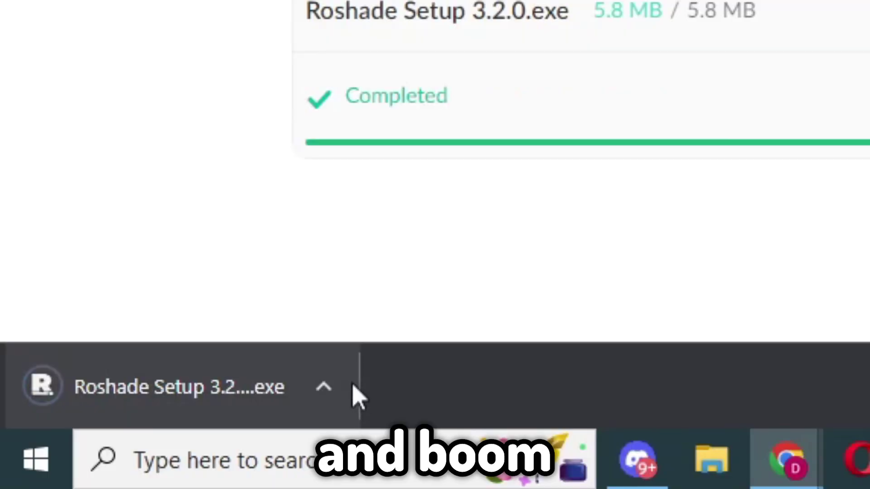
# - Run the downloaded Roshade setup from the browser's downloads
pyautogui.click(324, 389)
pyautogui.click(787, 278)
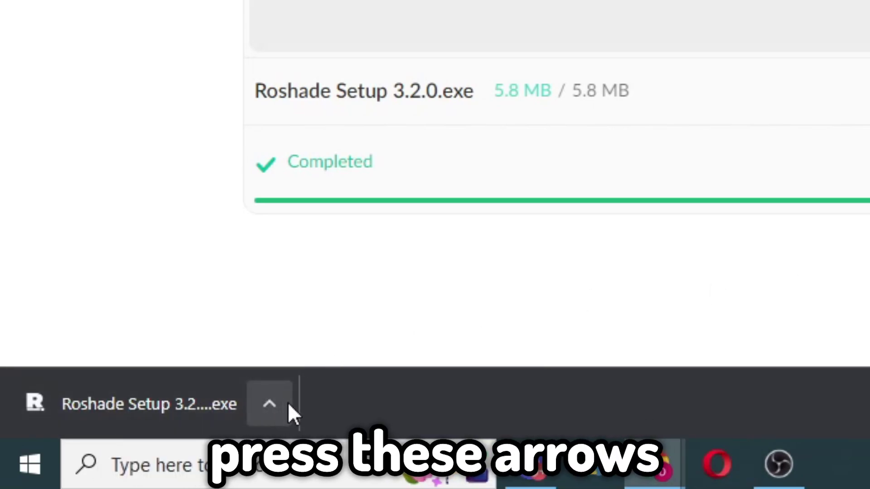
pyautogui.click(285, 405)
pyautogui.click(415, 242)
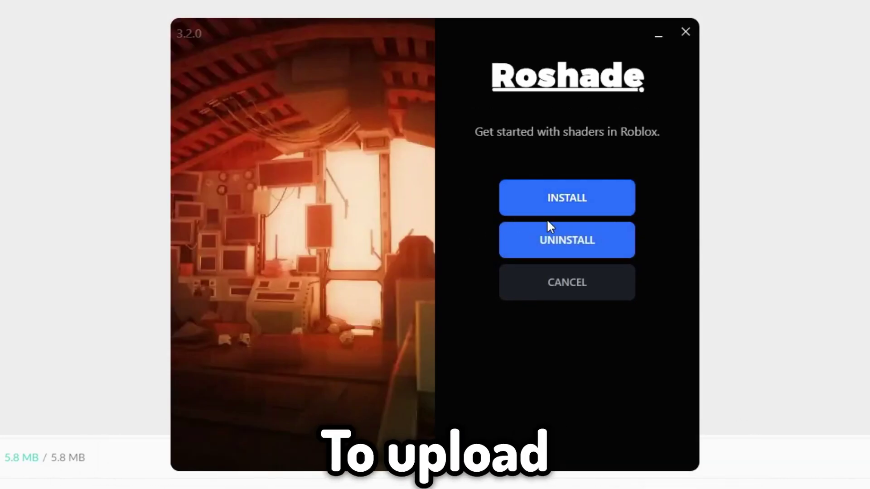
# - Install Roshade with the default F8/F7 keybinds and all presets
pyautogui.click(589, 206)
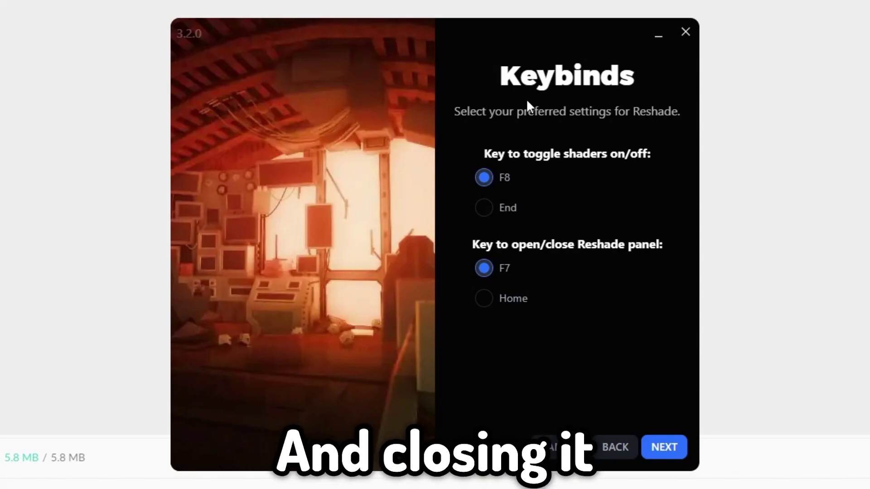
pyautogui.click(664, 448)
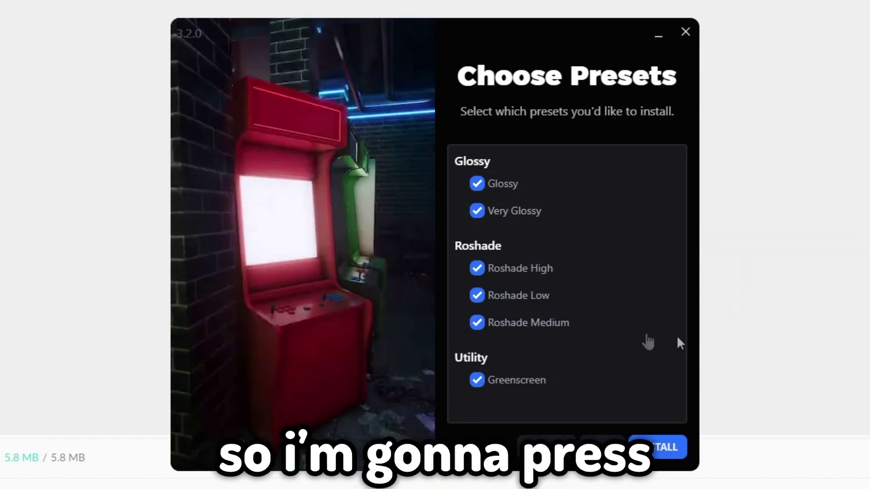
pyautogui.click(658, 448)
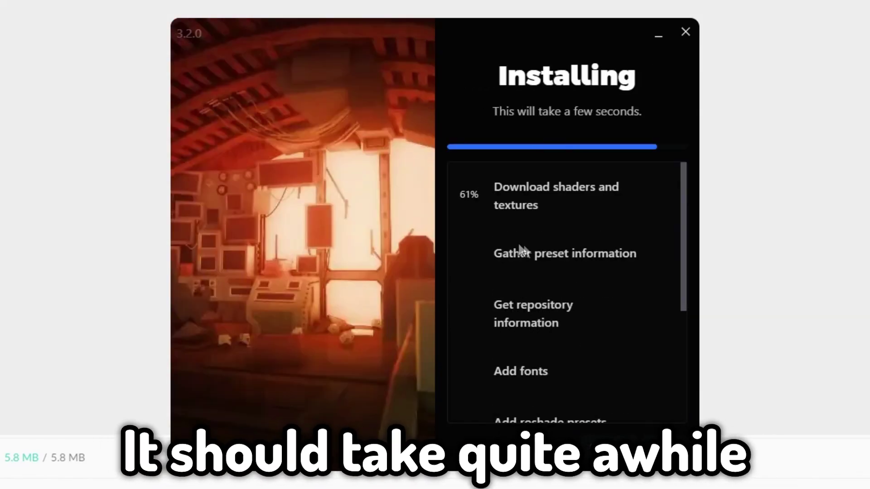
pyautogui.scroll(5, 574, 281)
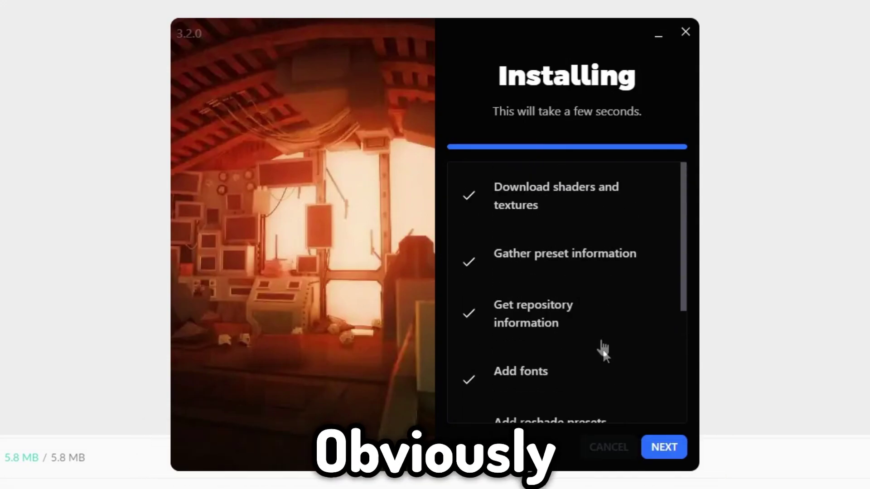
pyautogui.click(666, 447)
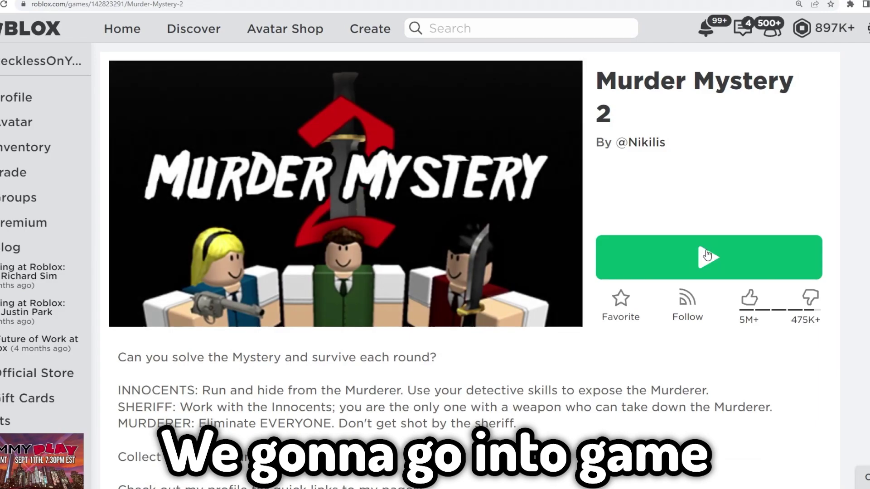
# - Play Murder Mystery 2 and, once in the lobby, call up the effects panel
pyautogui.click(706, 250)
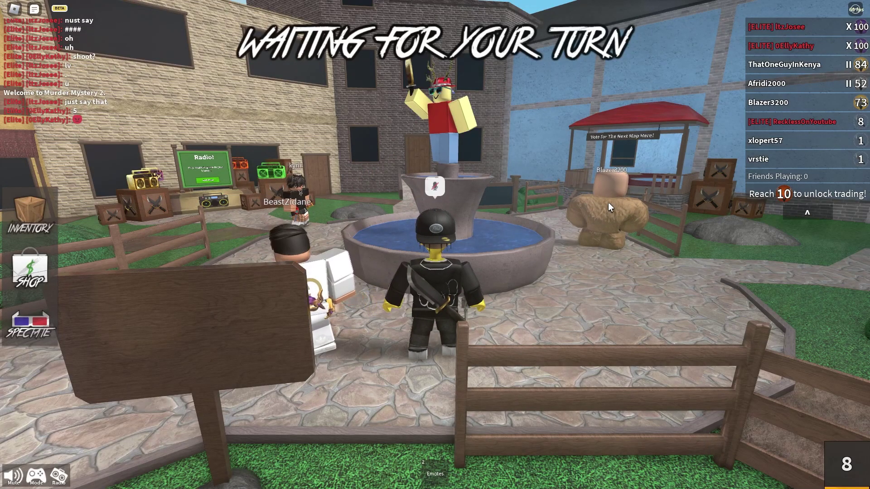
pyautogui.press('Home')
pyautogui.press('Home')
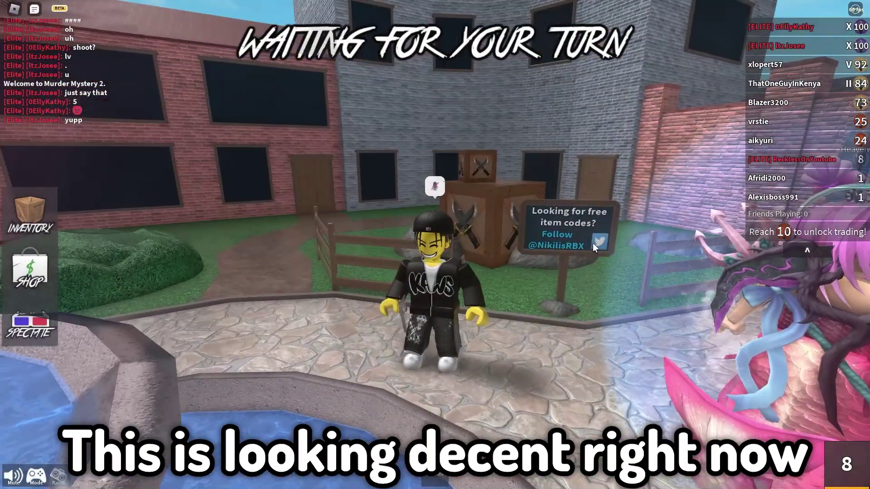
# - Press Home to show the ReShade panel with the Glossy preset
pyautogui.press('Home')
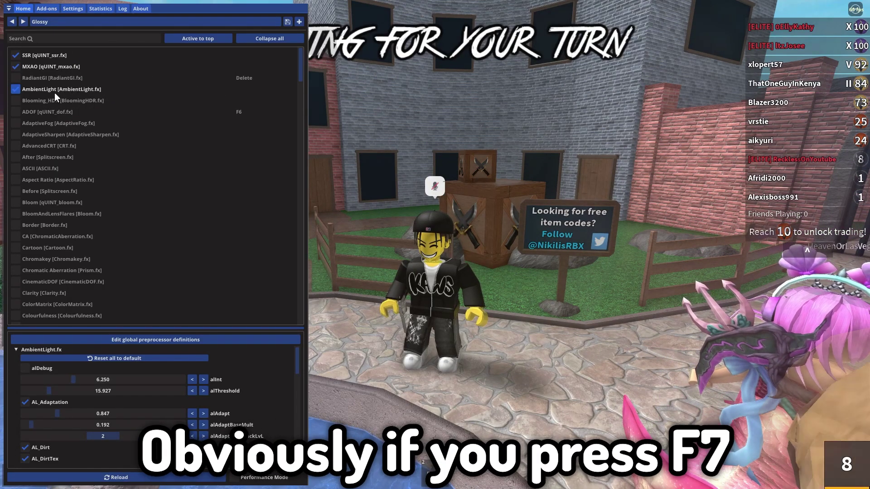
# - Try CinematicDOF, then leave it off with AmbientLight.fx enabled
pyautogui.click(15, 91)
pyautogui.click(15, 90)
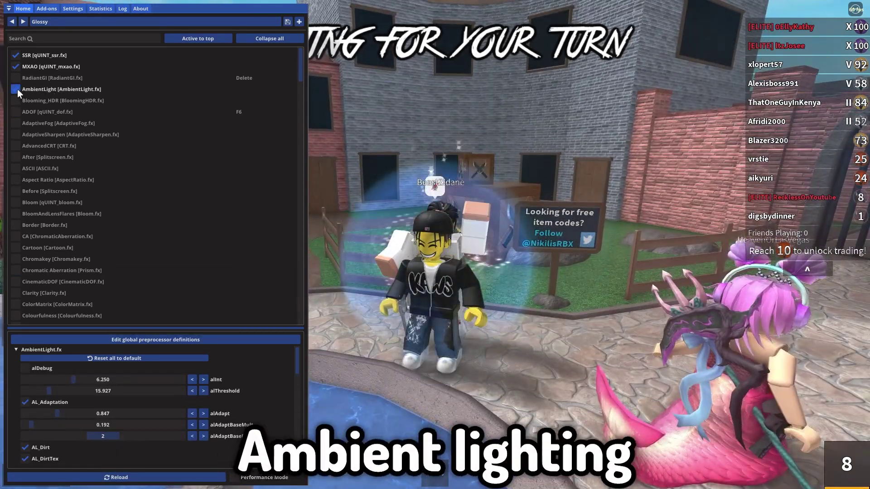
pyautogui.click(17, 89)
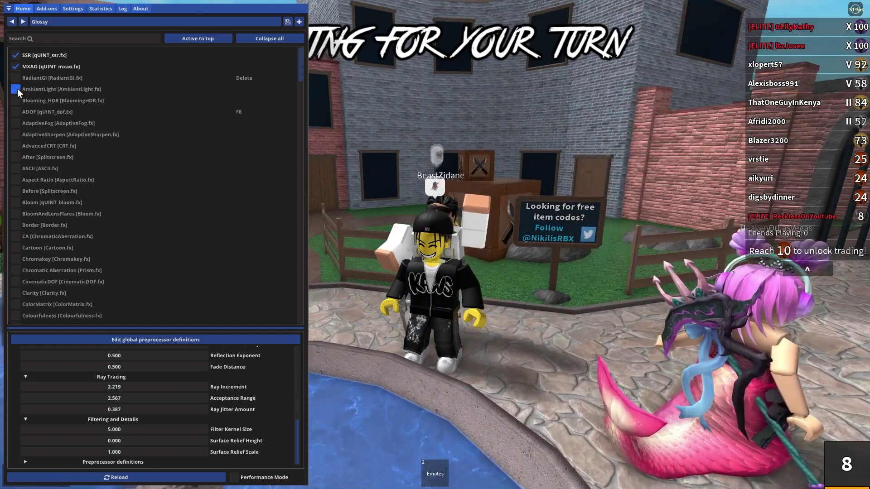
pyautogui.click(16, 91)
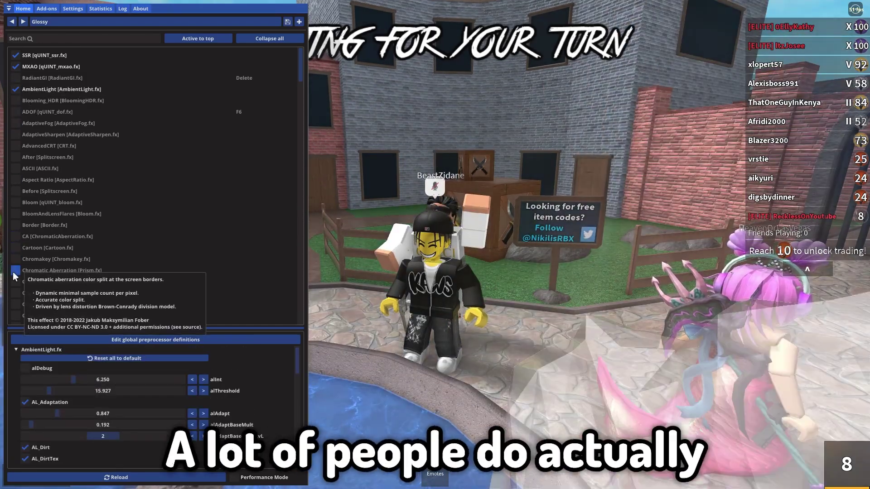
pyautogui.click(15, 282)
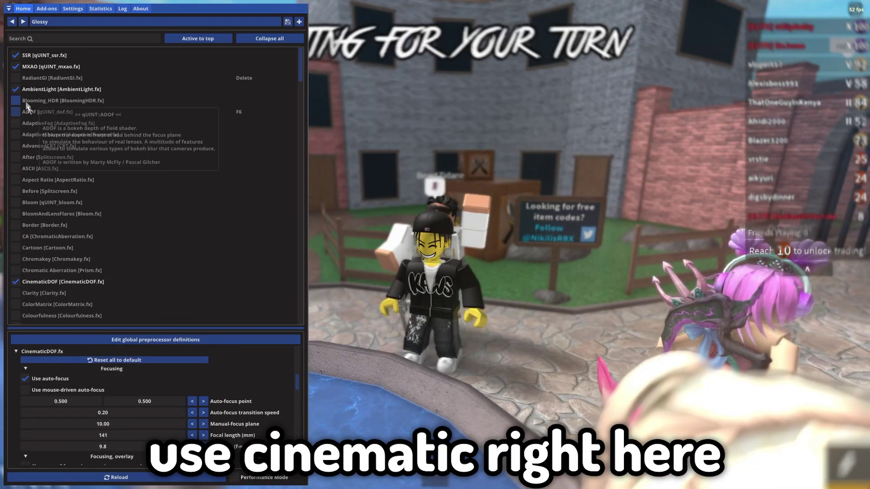
pyautogui.click(17, 88)
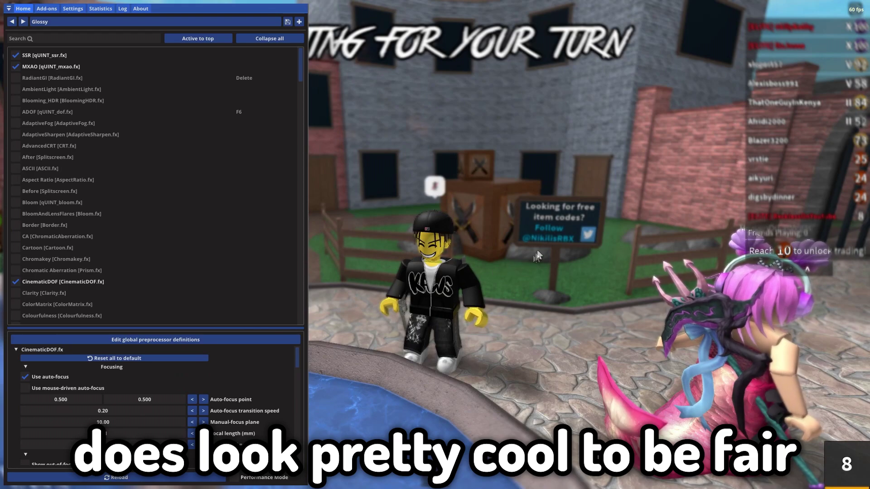
pyautogui.click(15, 282)
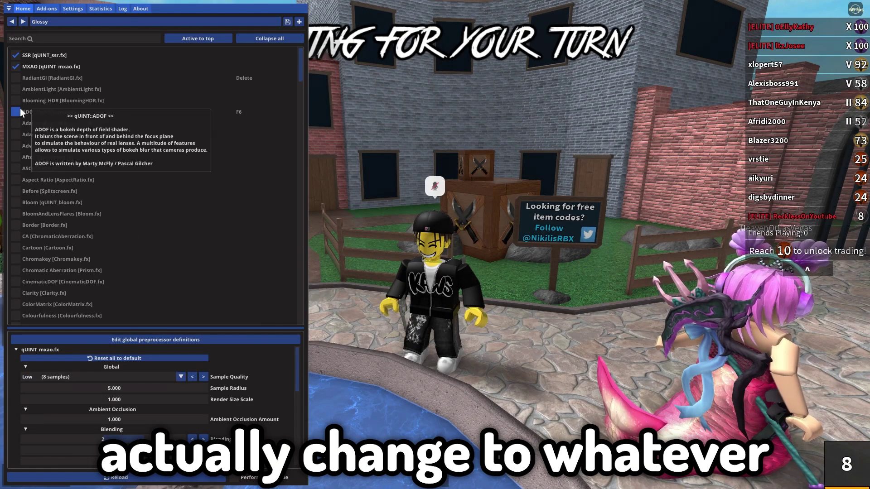
pyautogui.click(16, 90)
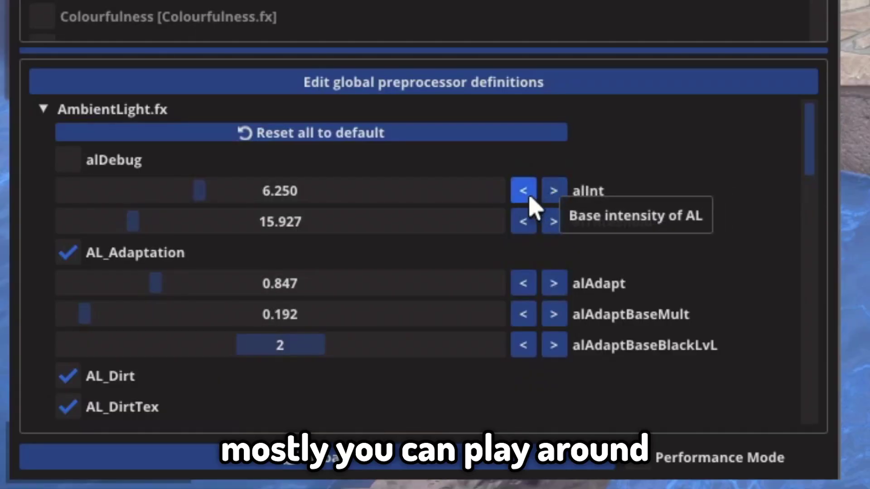
# - Set AmbientLight alInt to 3.020 and alThreshold to 100.000
pyautogui.click(523, 191)
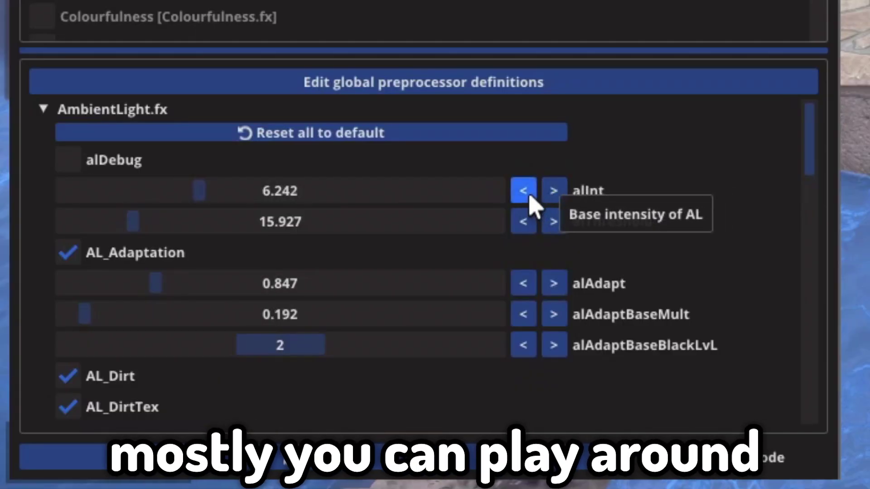
pyautogui.click(523, 190)
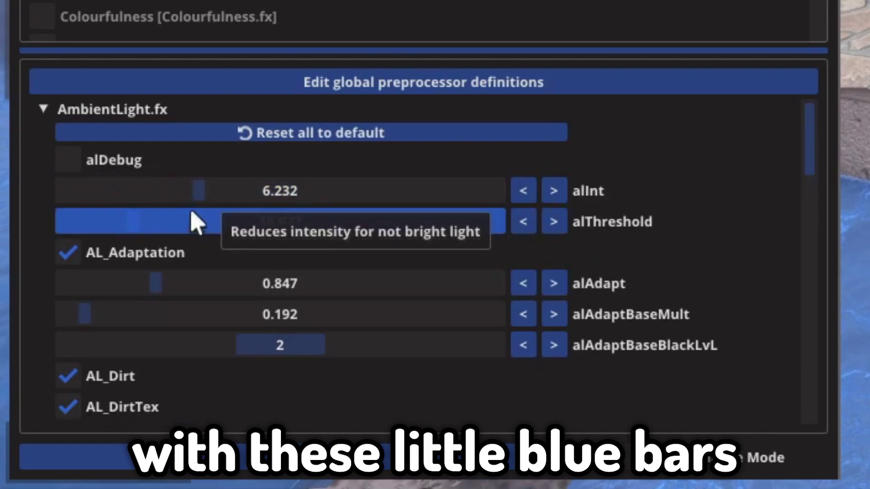
pyautogui.click(359, 193)
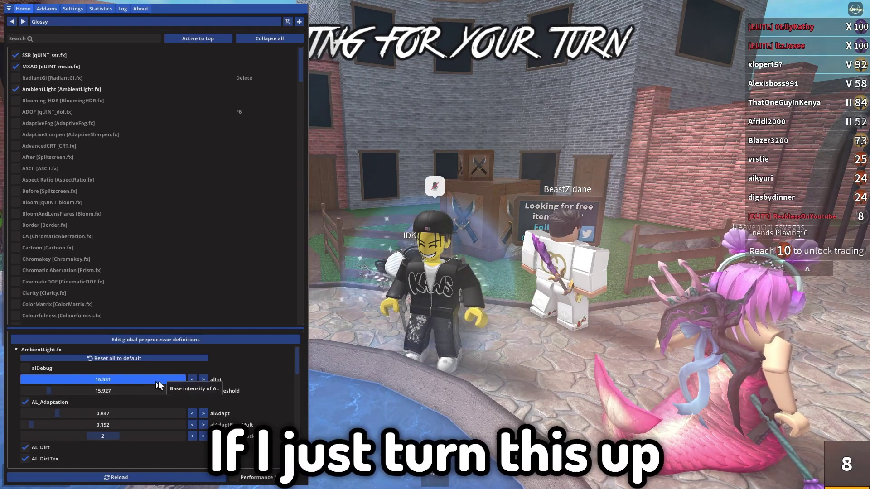
pyautogui.moveTo(132, 380)
pyautogui.mouseDown()
pyautogui.moveTo(38, 382)
pyautogui.moveTo(45, 392)
pyautogui.moveTo(126, 401)
pyautogui.moveTo(138, 392)
pyautogui.mouseUp()
pyautogui.moveTo(1, 394); pyautogui.dragTo(435, 267)
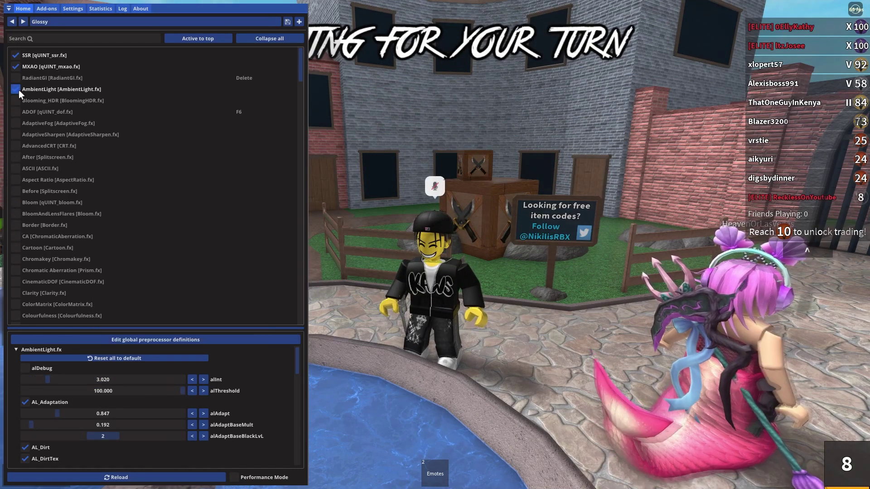
# - Try Bloom, BloomAndLensFlares and qUINT_bloom, lowering Bloom Intensity to 0.969
pyautogui.click(18, 202)
pyautogui.click(20, 204)
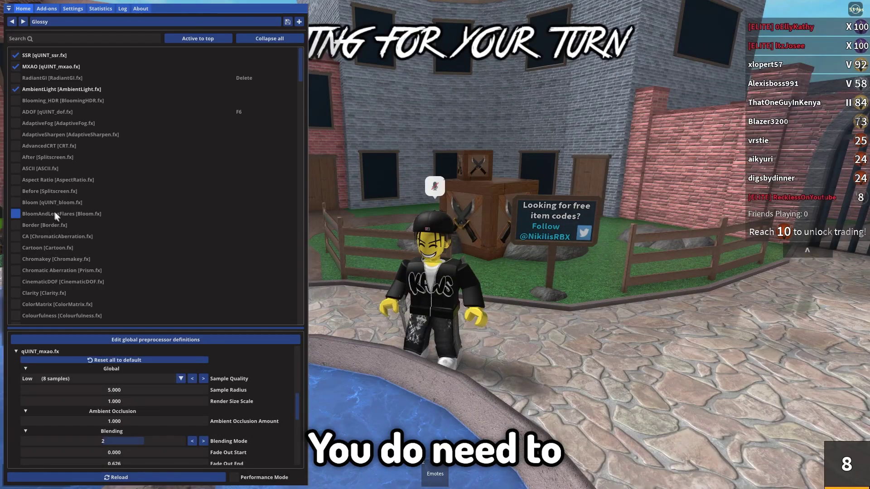
pyautogui.click(56, 212)
pyautogui.click(39, 212)
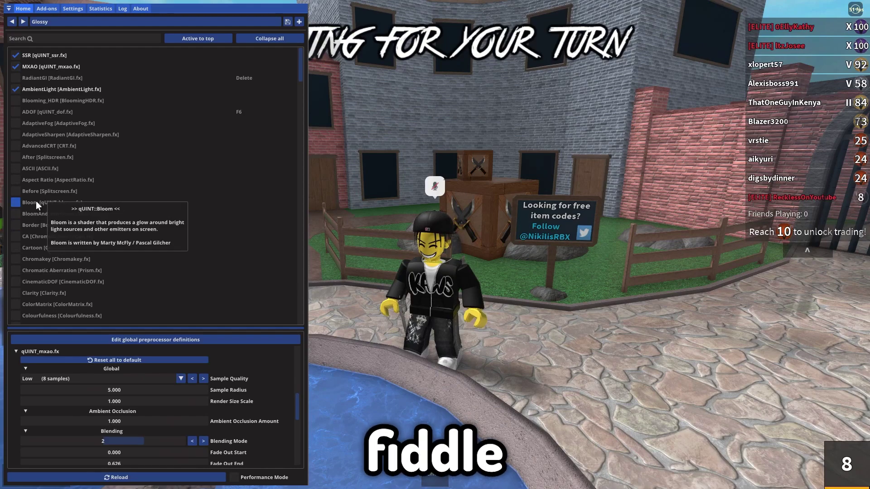
pyautogui.click(36, 201)
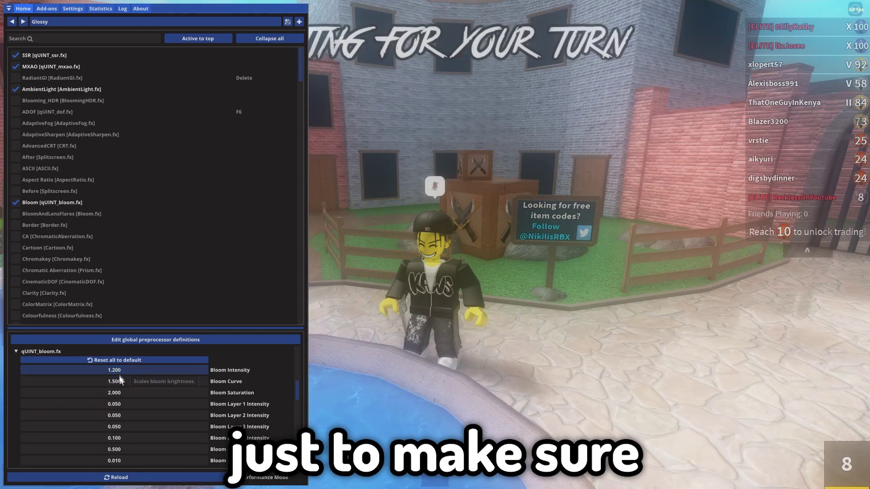
pyautogui.moveTo(135, 375)
pyautogui.mouseDown()
pyautogui.moveTo(6, 382)
pyautogui.moveTo(209, 371)
pyautogui.moveTo(62, 373)
pyautogui.moveTo(240, 385)
pyautogui.moveTo(136, 383)
pyautogui.mouseUp()
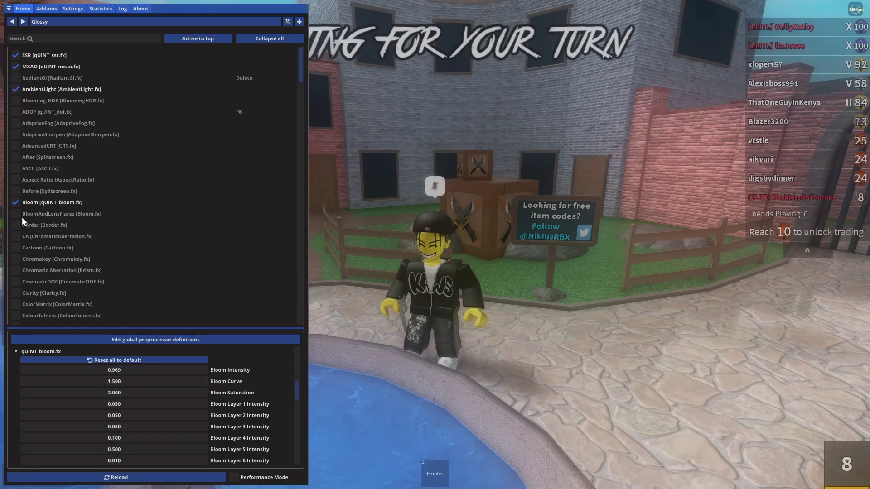
# - Switch bloom off, preview Border.fx and turn it off, then try Chromakey
pyautogui.click(15, 204)
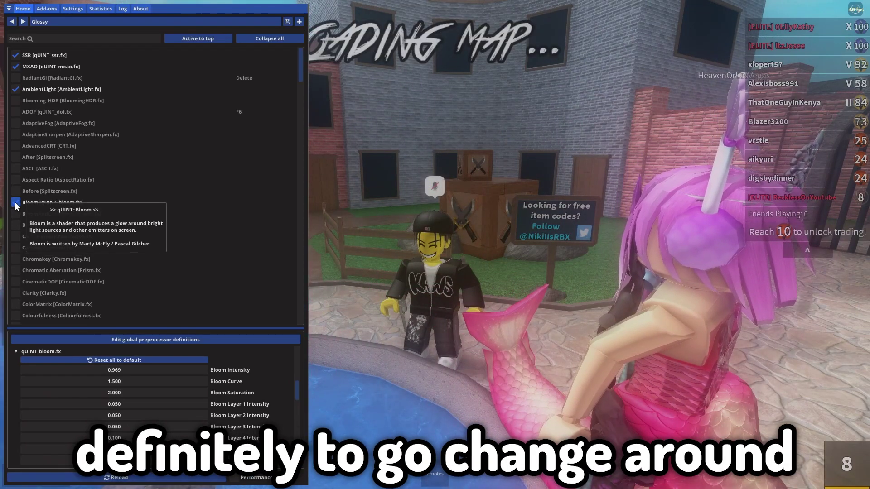
pyautogui.click(15, 205)
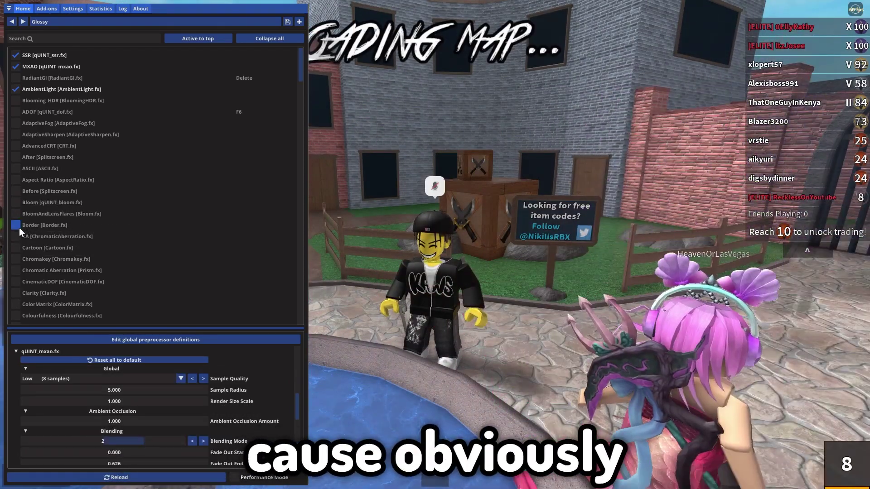
pyautogui.click(15, 224)
pyautogui.click(16, 225)
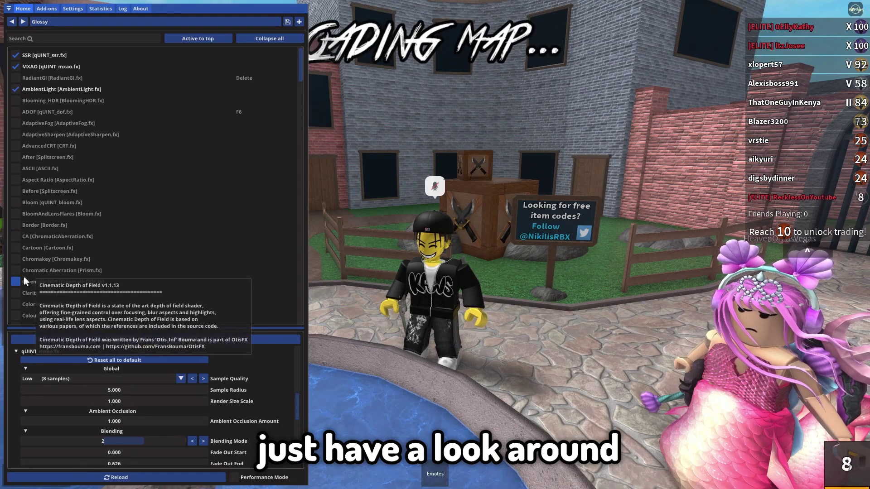
pyautogui.click(16, 258)
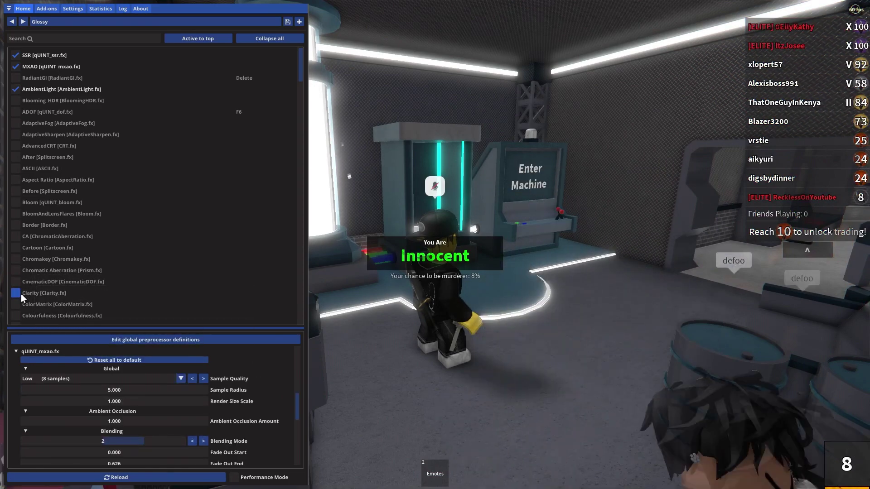
# - Enable Clarity.fx with ClarityRadius 4 and ClarityOffset 4, then hide the overlay
pyautogui.click(20, 293)
pyautogui.click(20, 292)
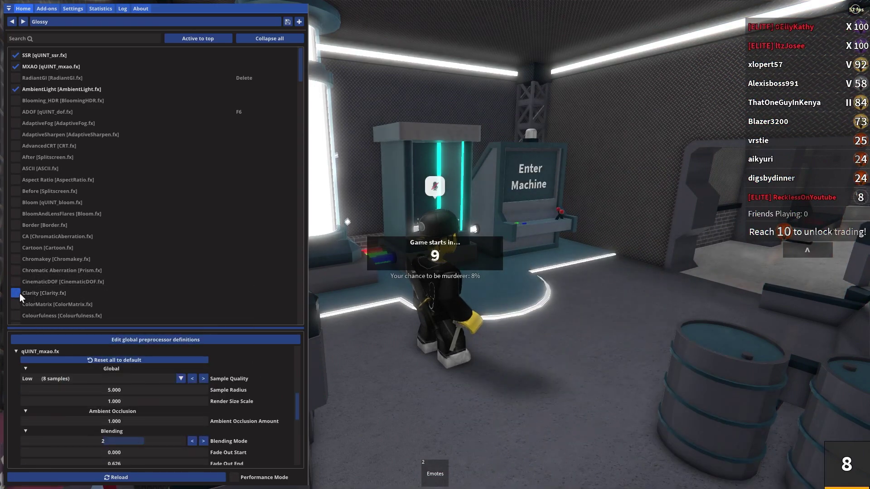
pyautogui.click(20, 293)
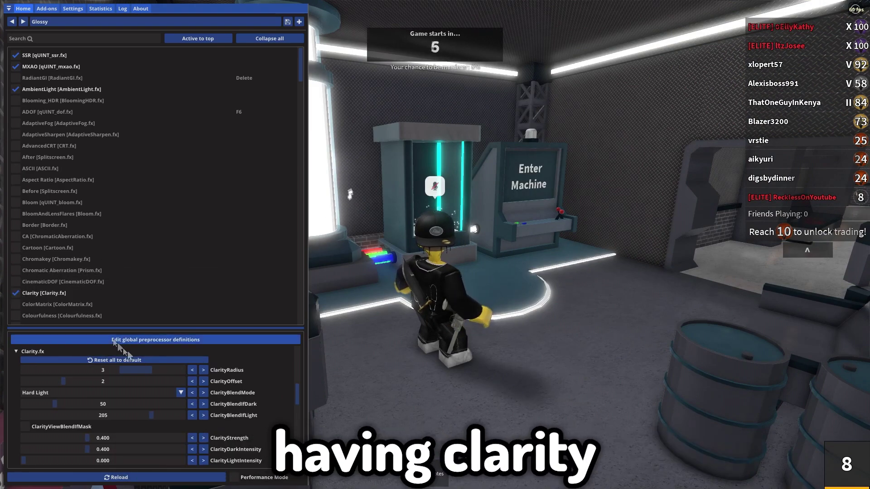
pyautogui.click(158, 370)
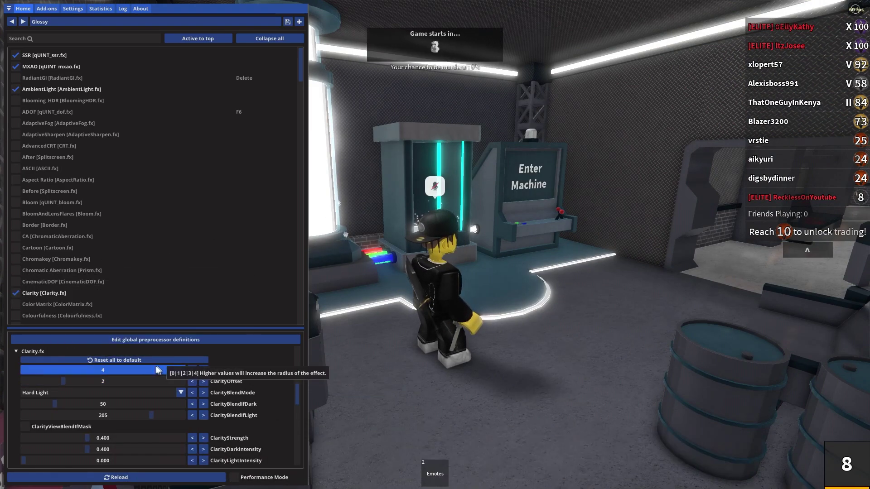
pyautogui.click(151, 382)
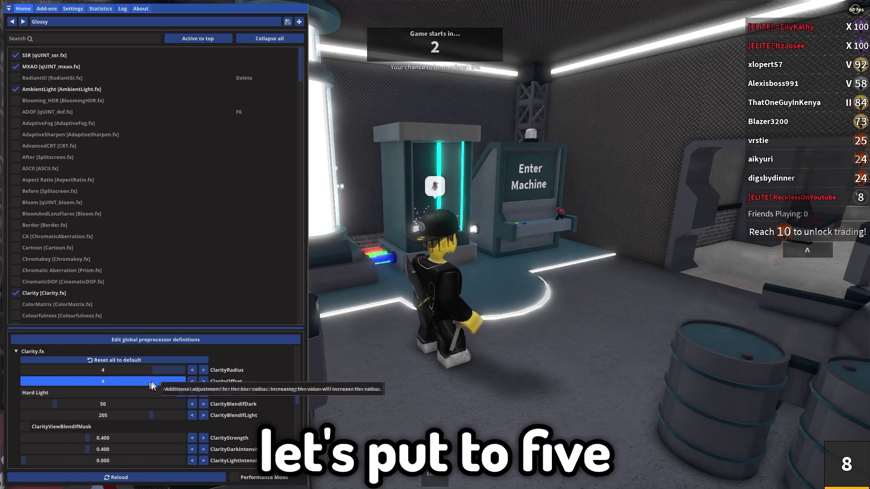
pyautogui.press('Home')
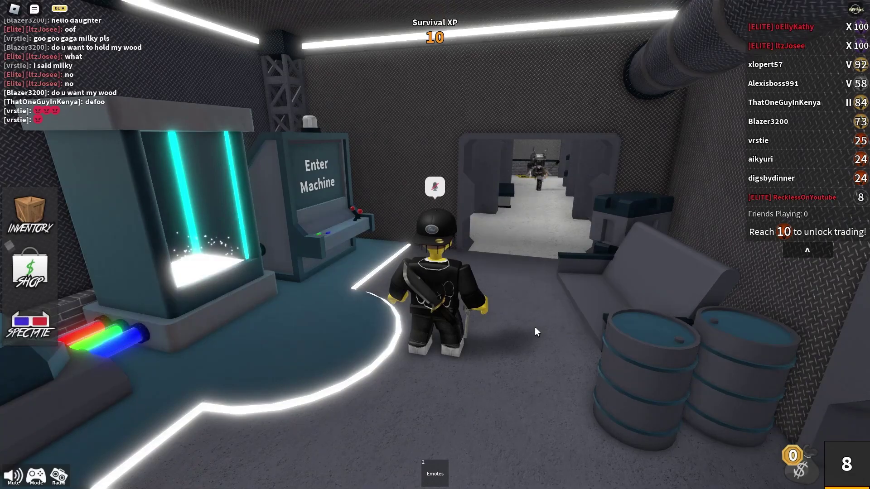
# - Walk the character with WASD through the round until returning to the lobby
pyautogui.press('Scroll_Lock')
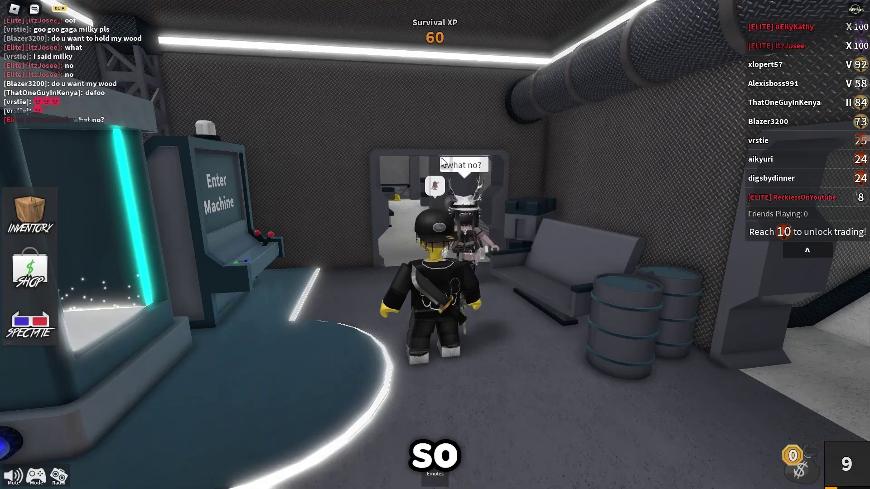
pyautogui.press('w')
pyautogui.press('a')
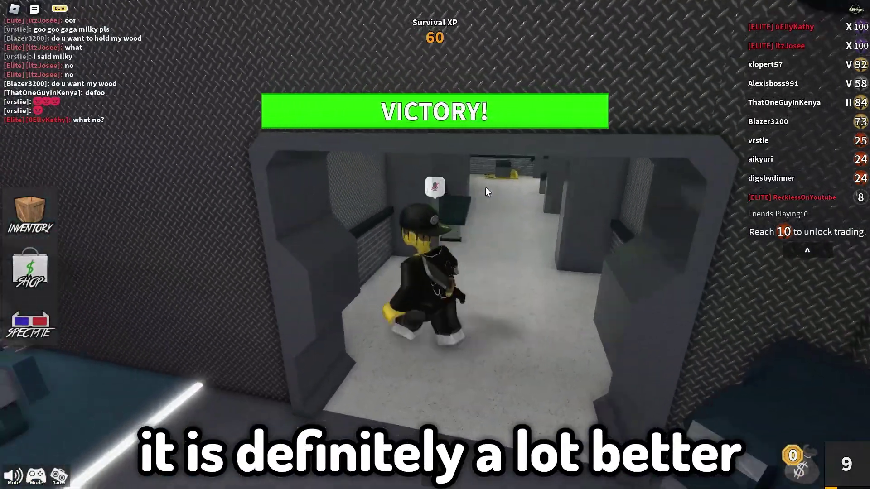
pyautogui.press('w')
pyautogui.press('w')
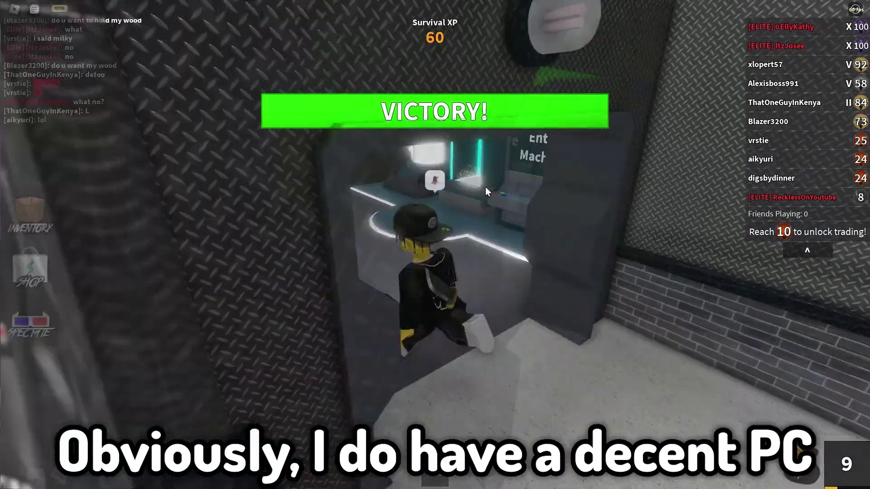
pyautogui.press('s')
pyautogui.press('w')
pyautogui.press('w')
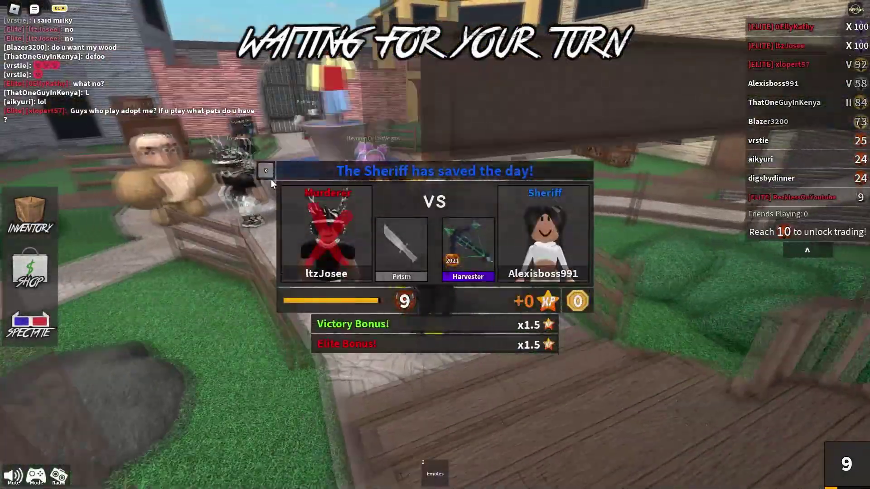
pyautogui.press('w')
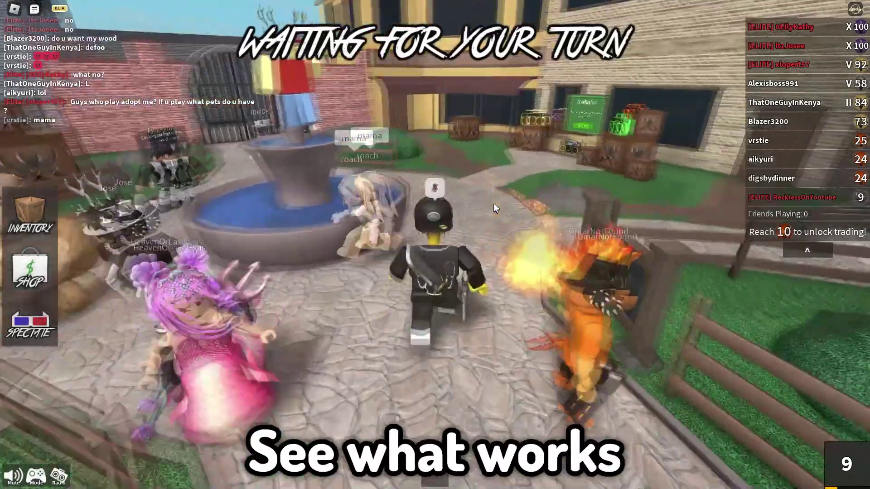